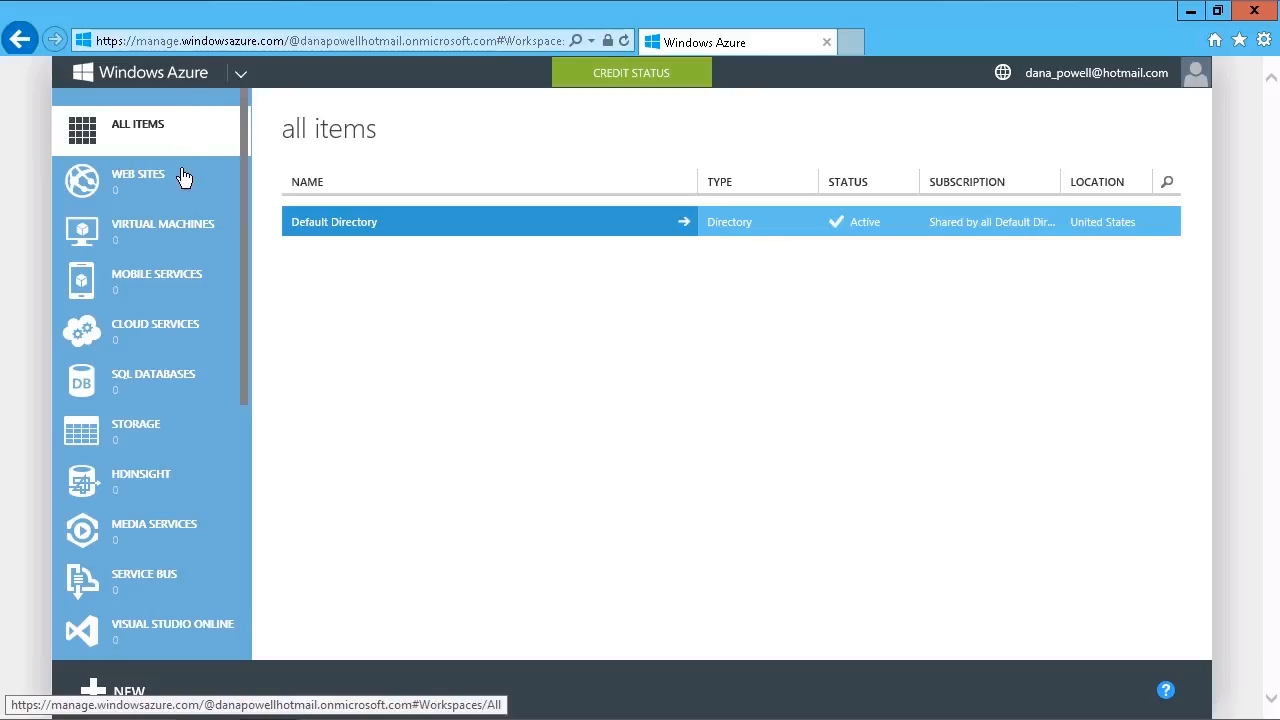
- Begin a new virtual machine from the gallery, using the Windows Server 2008 R2 SP1 image
click(150, 250)
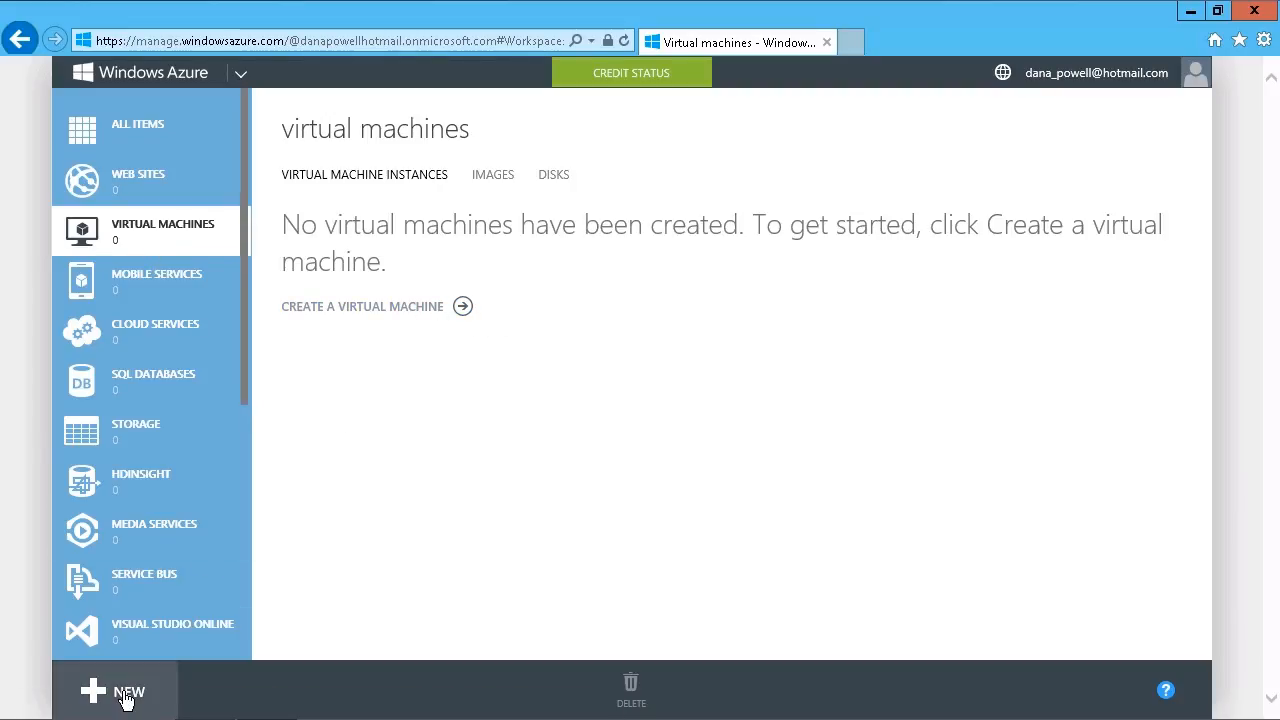
click(473, 318)
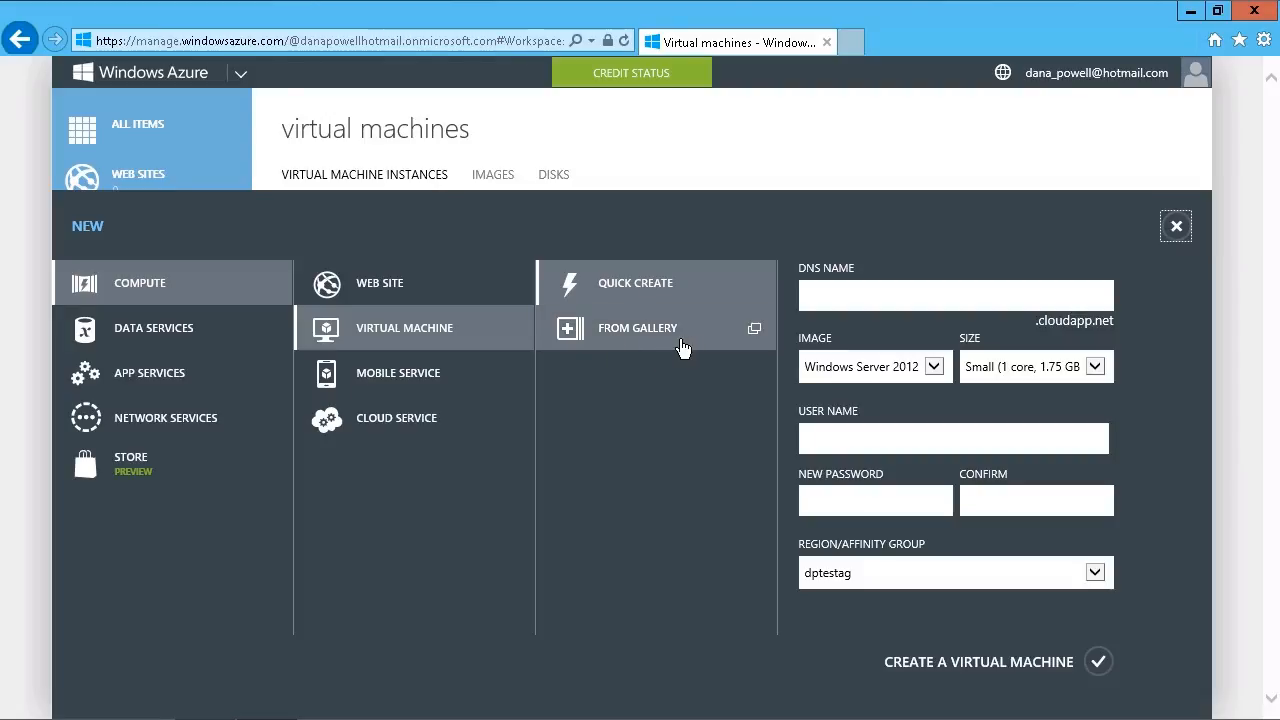
click(650, 345)
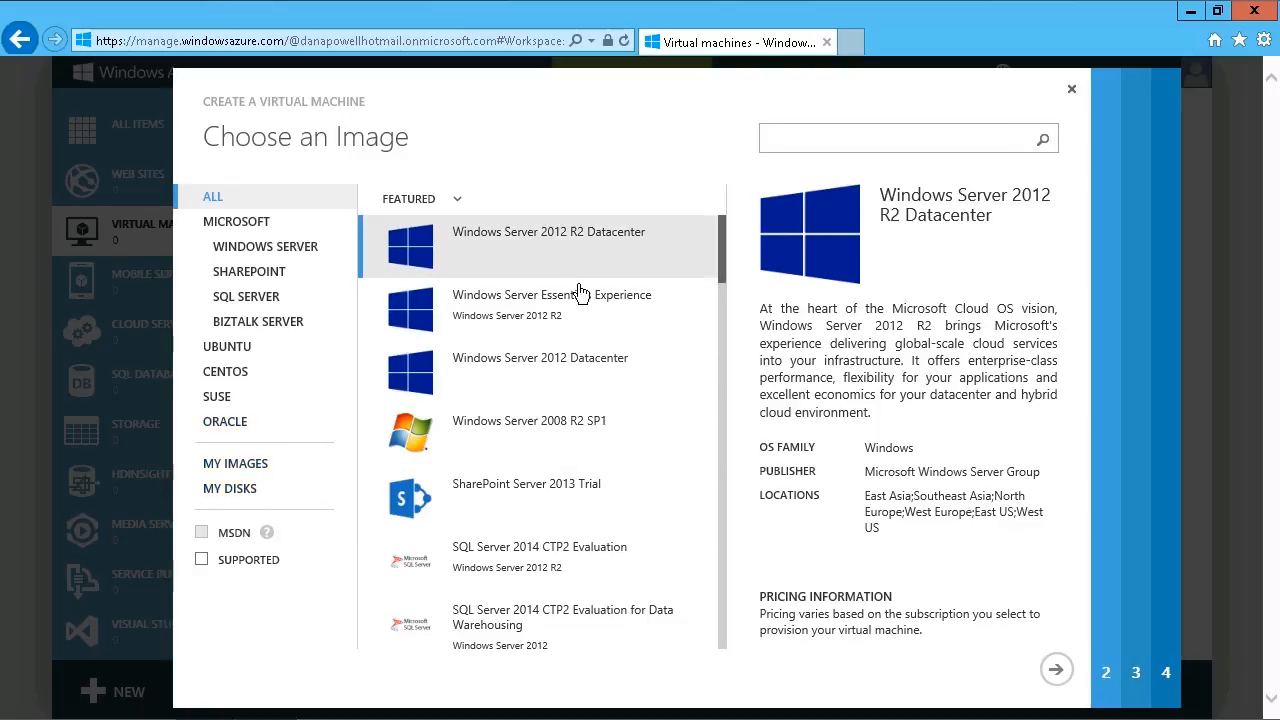
click(572, 445)
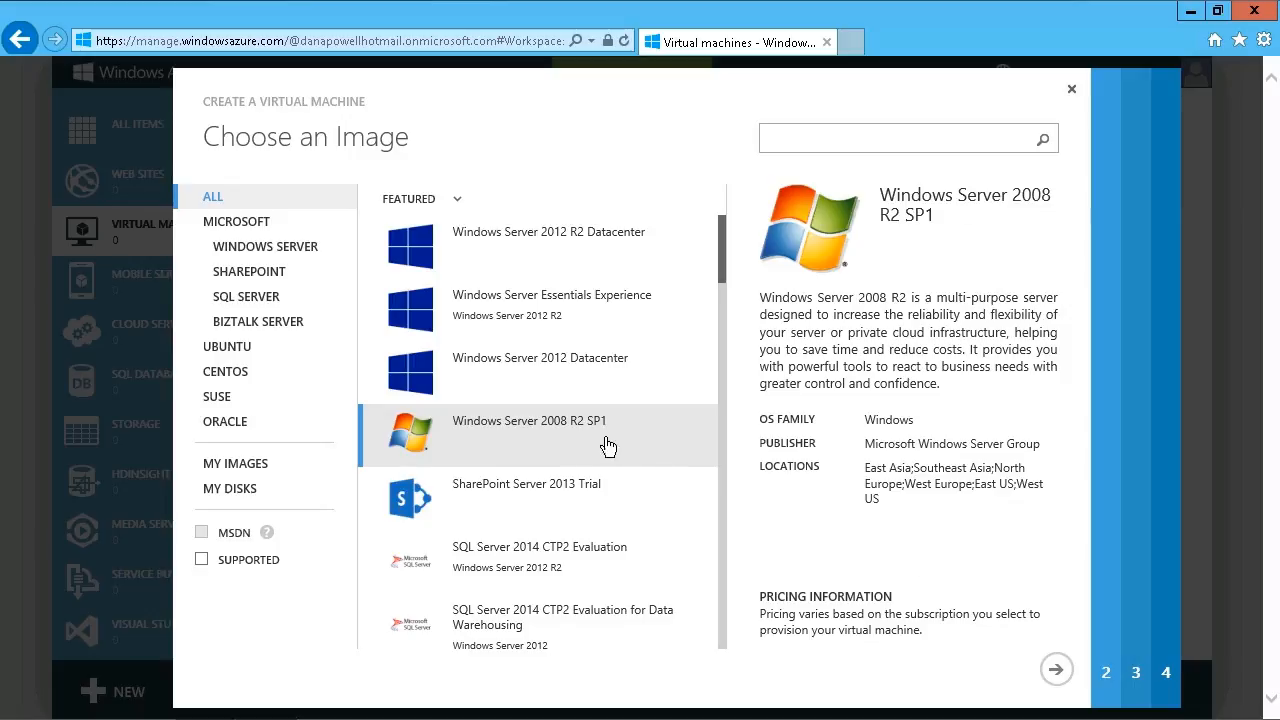
click(1058, 672)
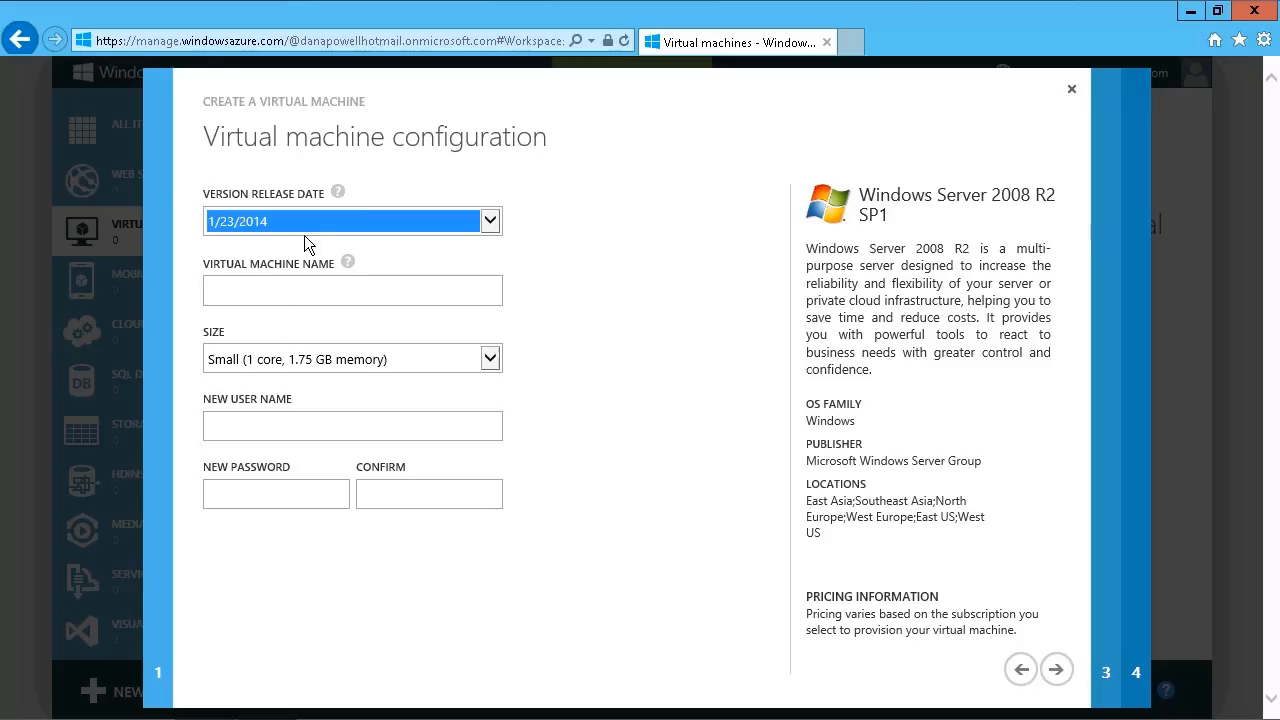
- Keep the 1/23/2014 version release date, name the virtual machine DPSrv08R2 and set its size to Medium (2 cores, 3.5 GB memory)
click(494, 230)
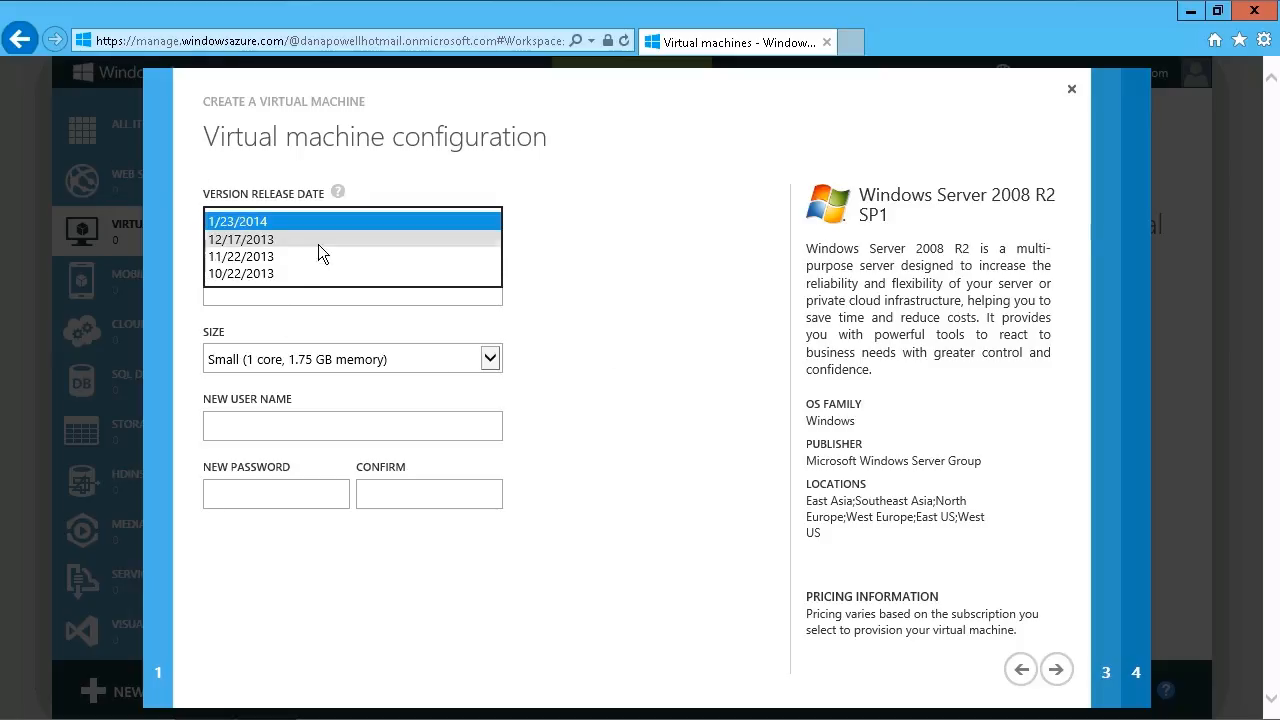
click(283, 303)
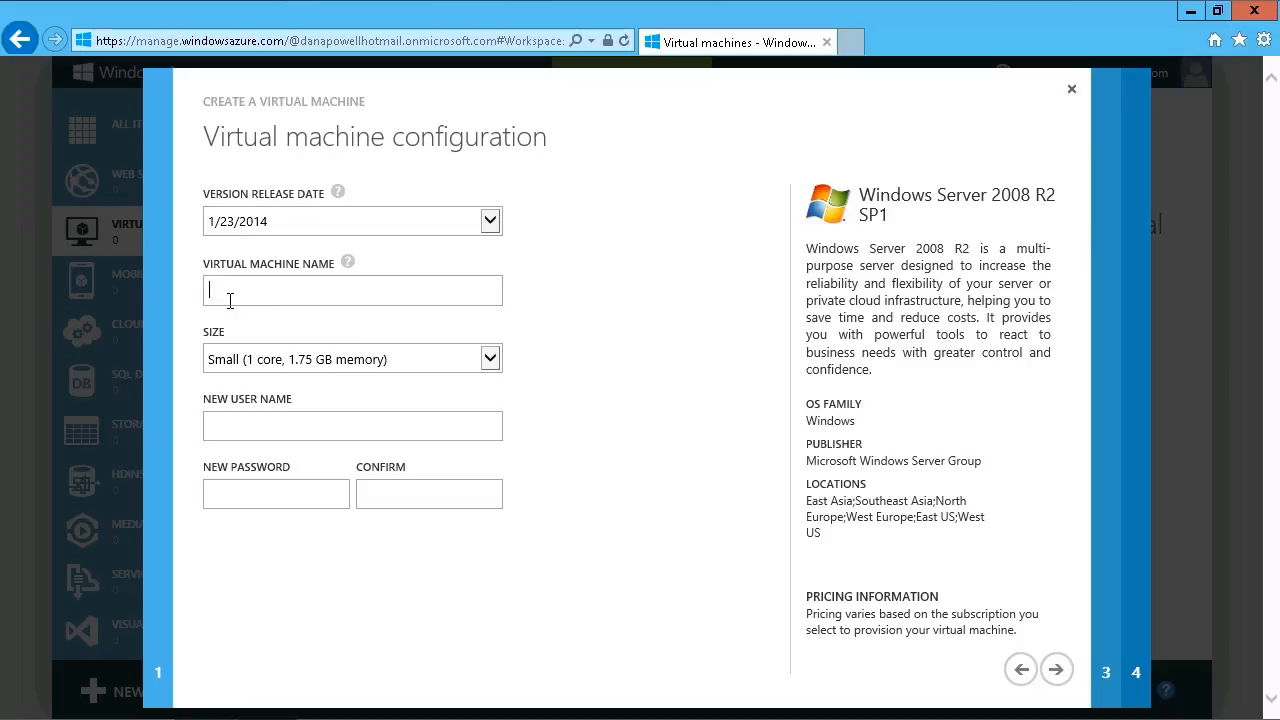
text(DP)
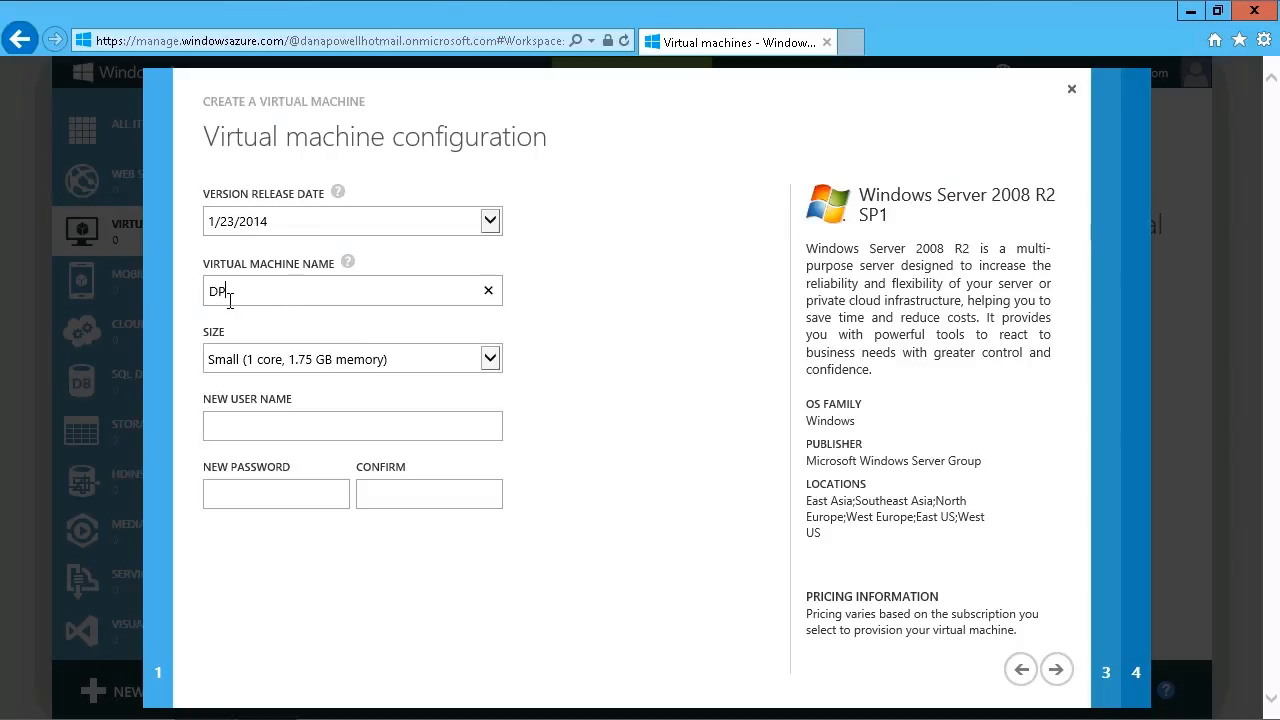
text(Srv0)
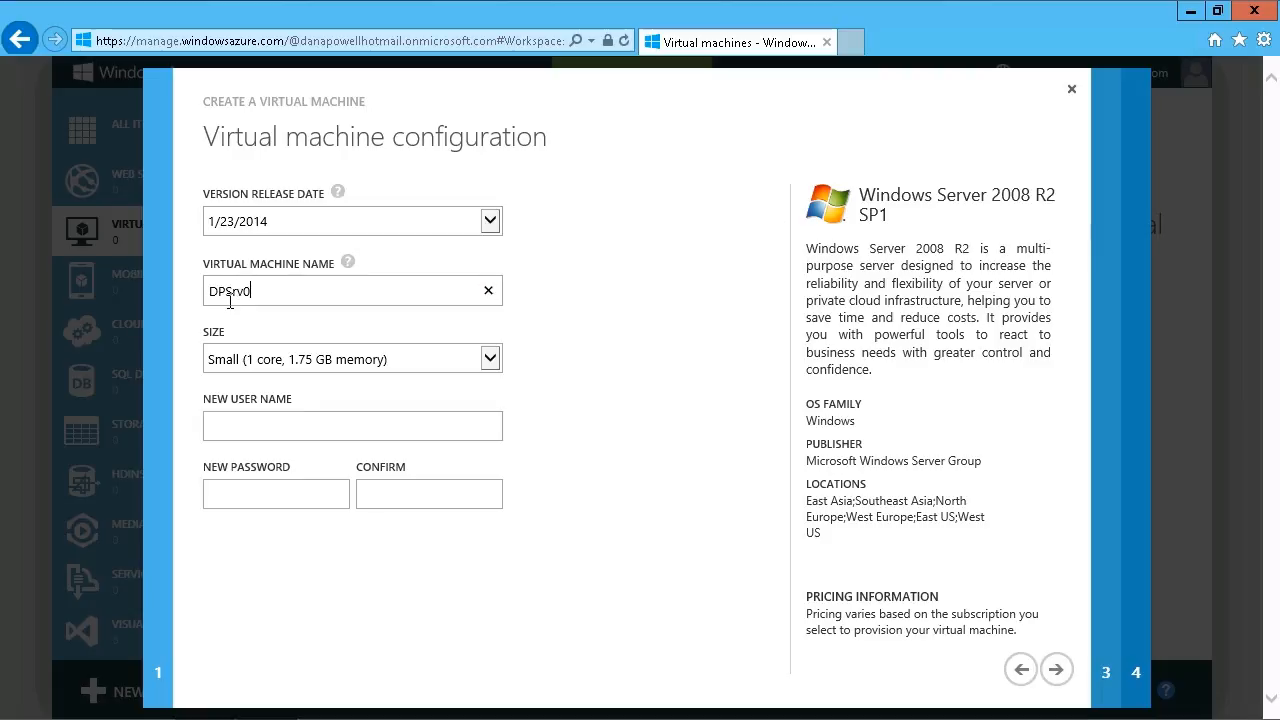
text(8R2)
click(496, 372)
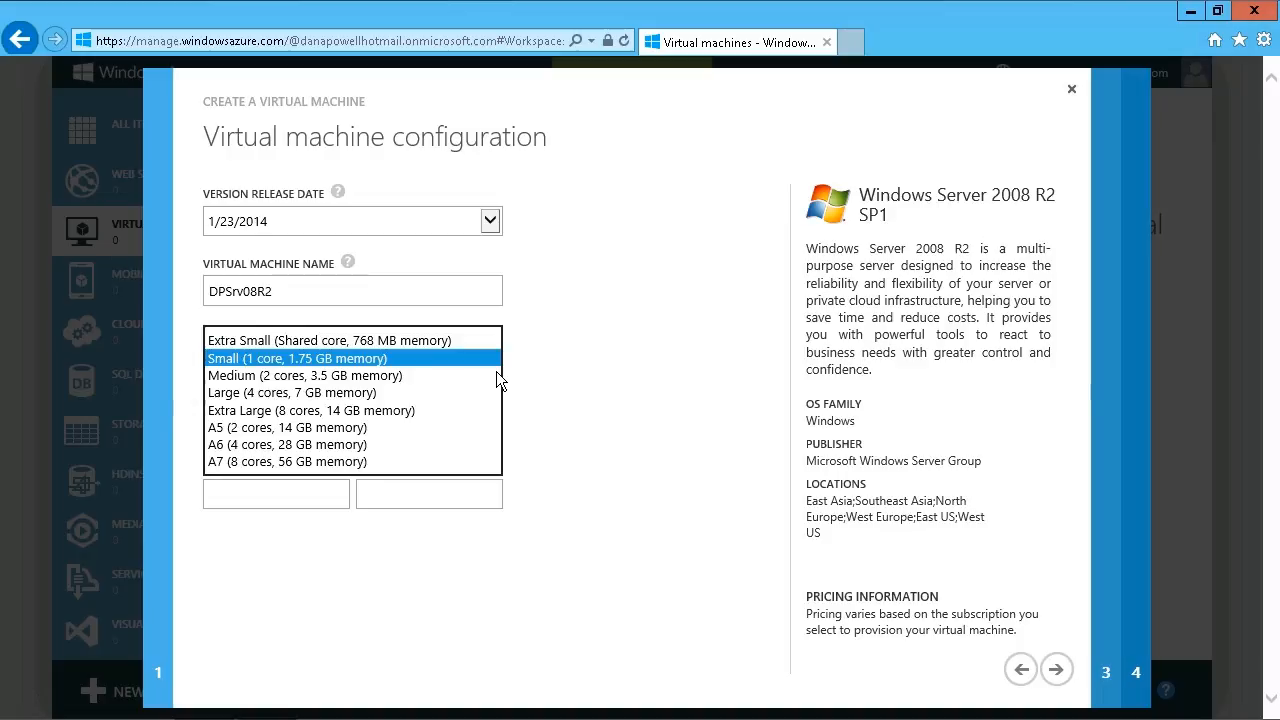
click(344, 384)
- Enter the administrator's user name, fill in and confirm the new password, and proceed to the cloud service settings
click(264, 437)
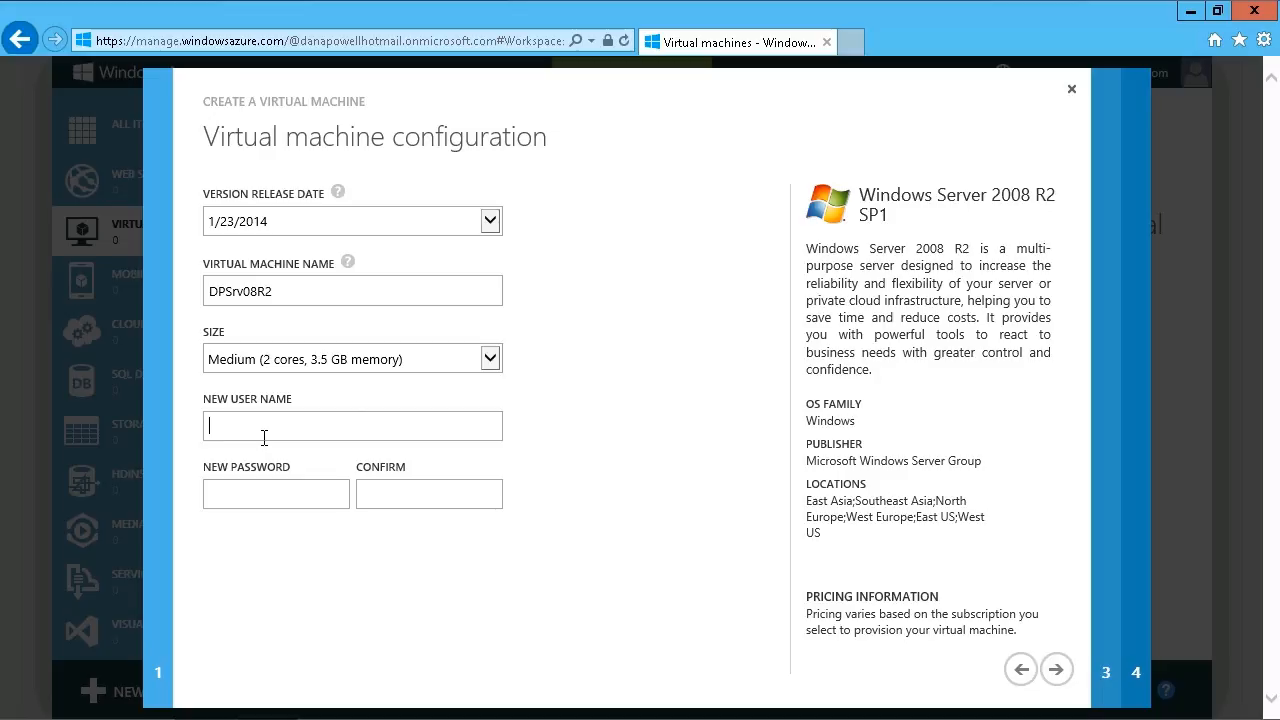
text(Dana)
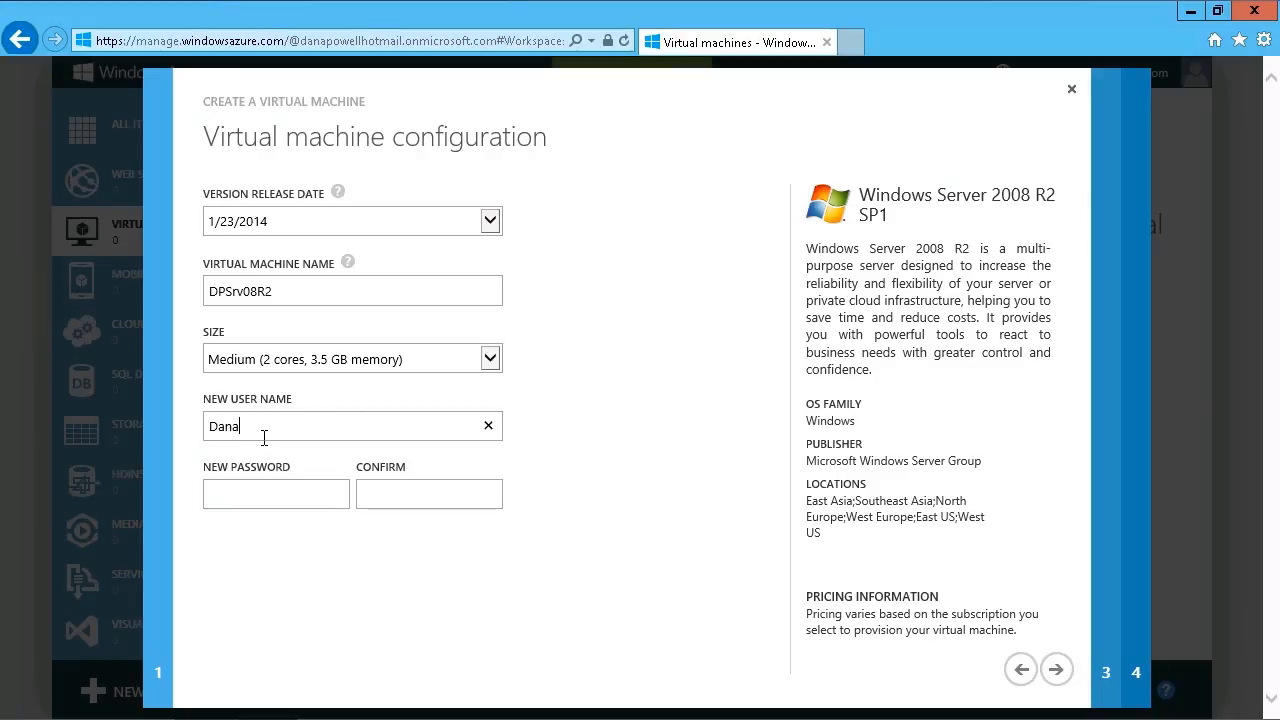
text(_Powell)
key(Tab)
text(*************)
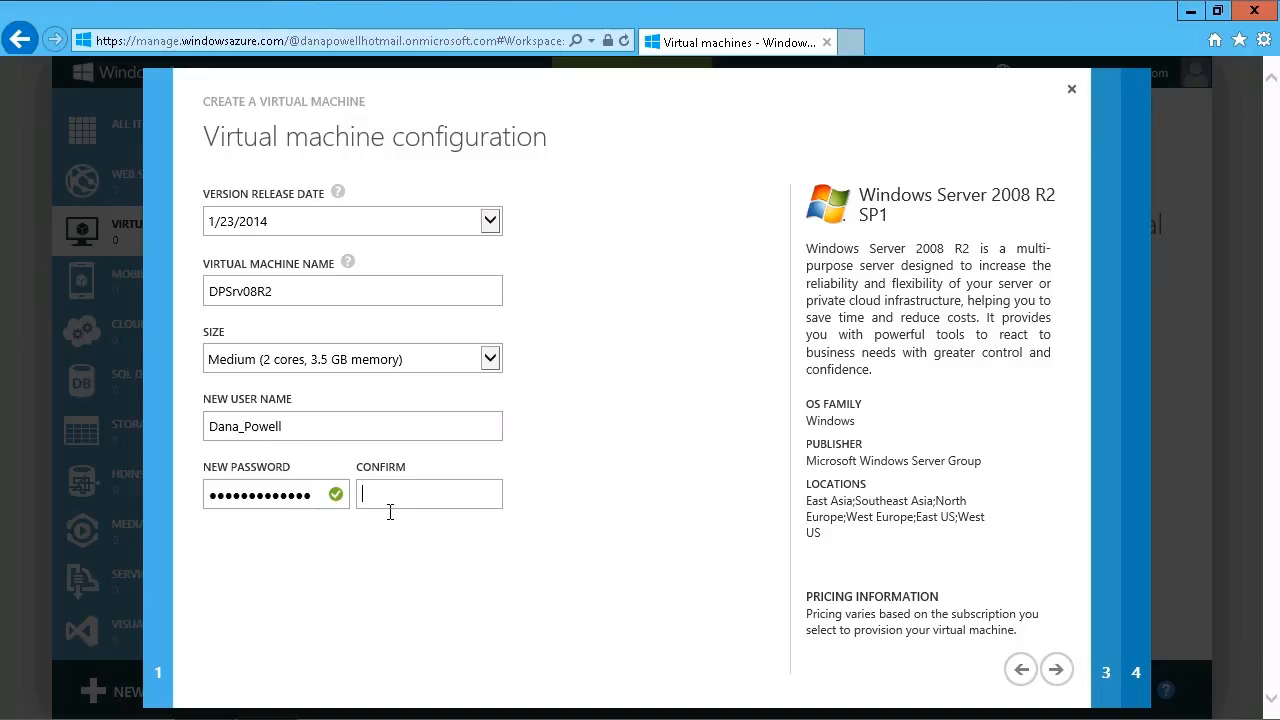
text(*************)
click(1060, 676)
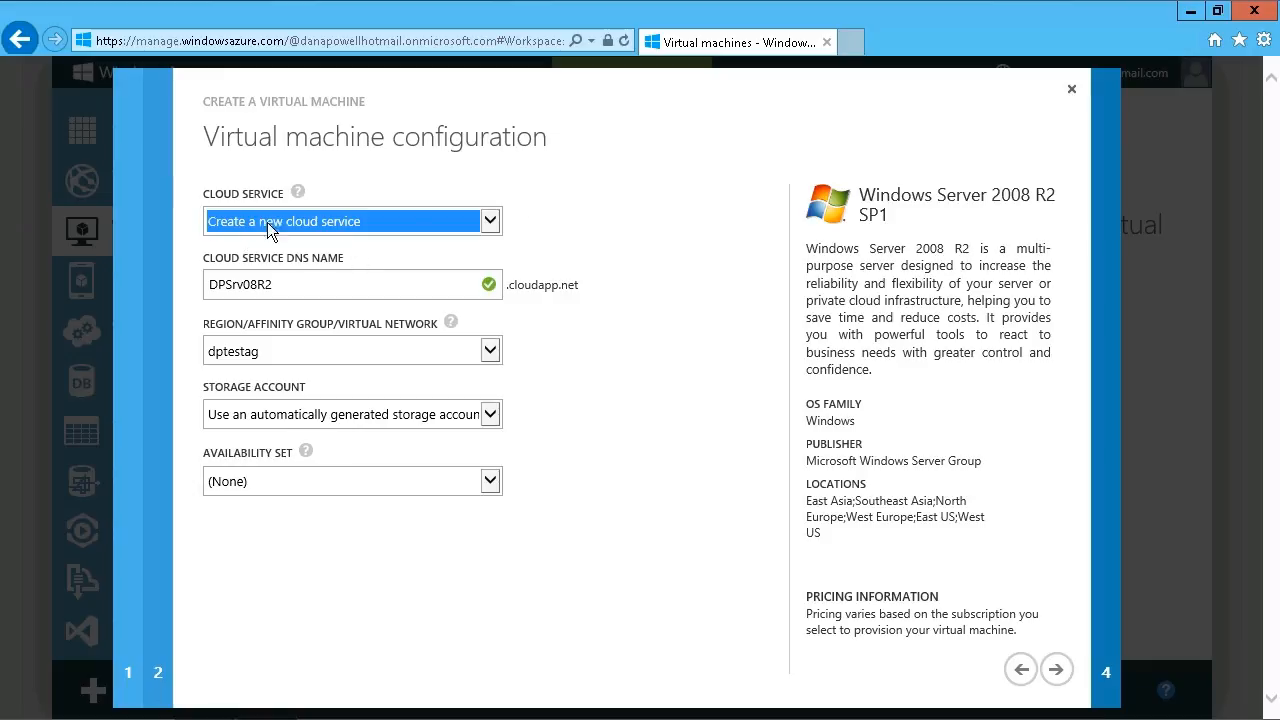
- Create the virtual machine with a new cloud service, affinity group dptestag, automatically generated storage account, no availability set and the default endpoints
click(499, 226)
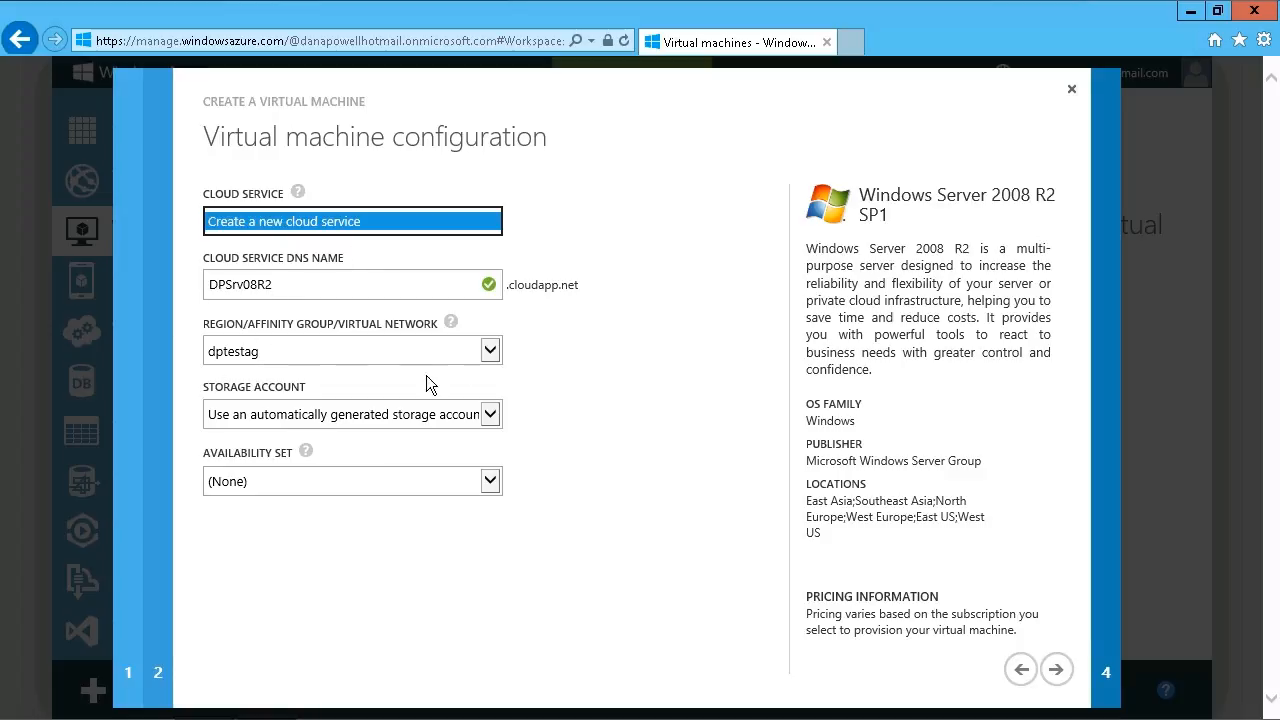
click(500, 360)
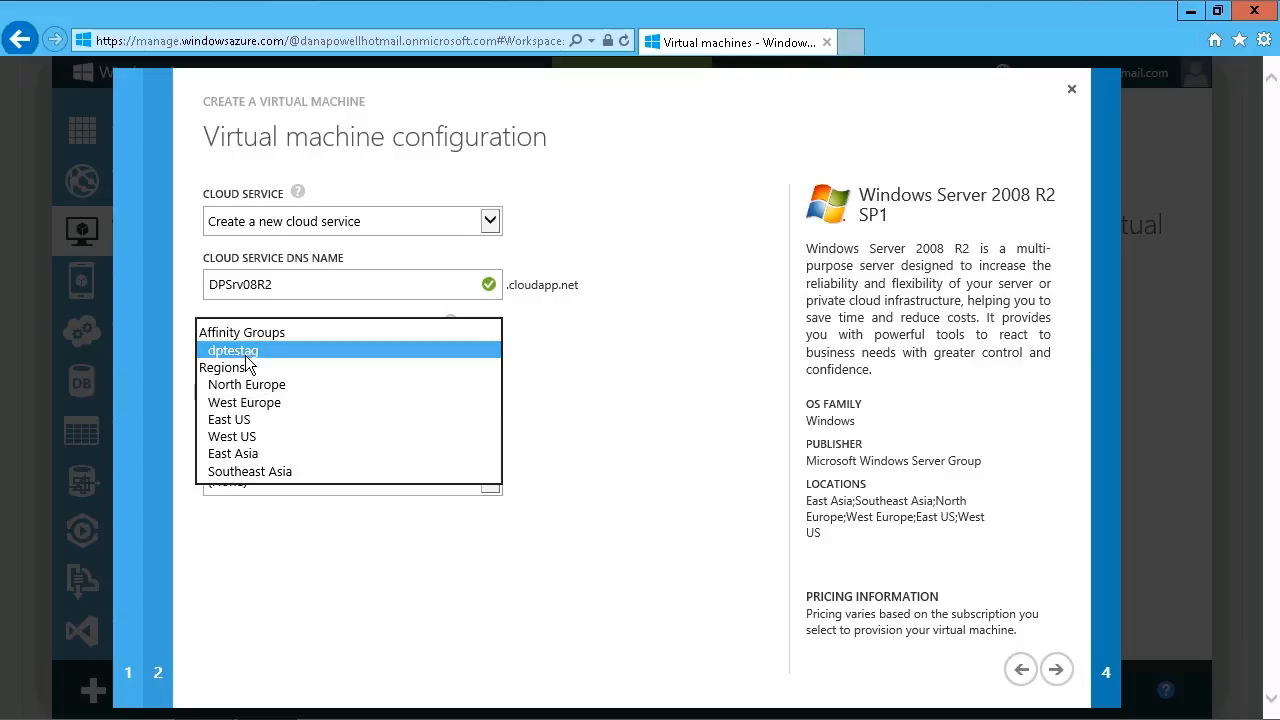
click(620, 388)
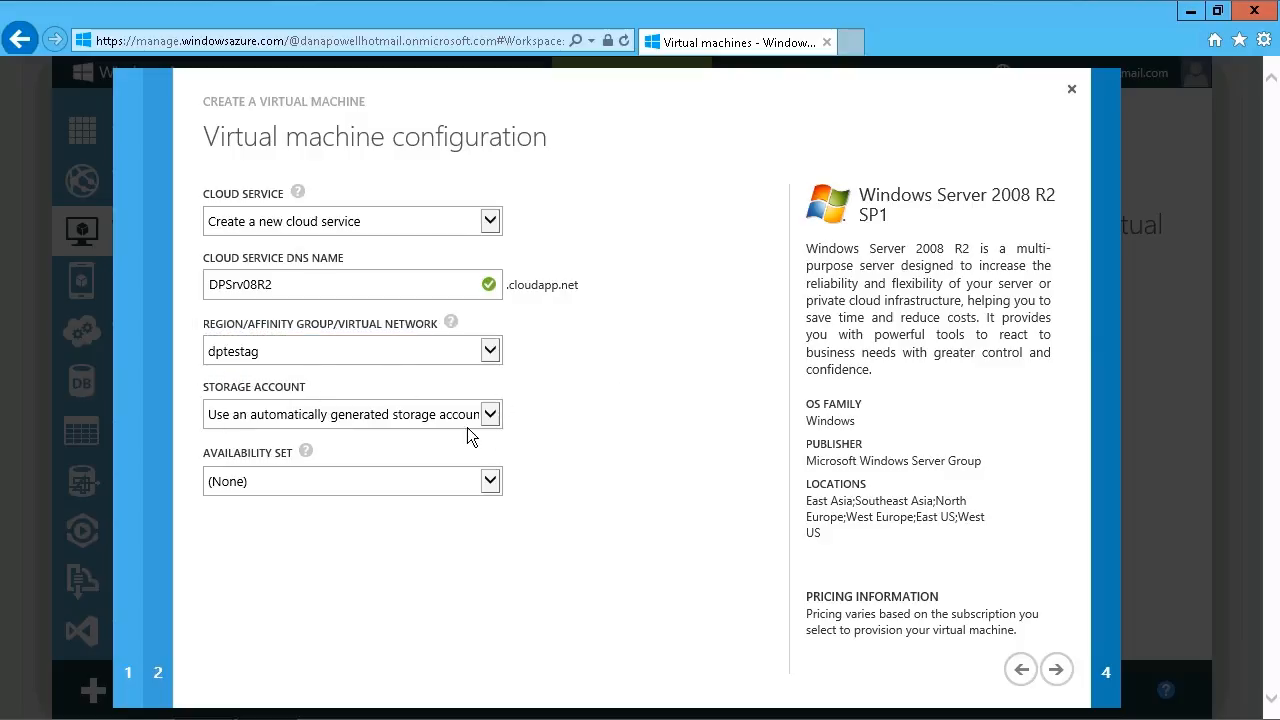
click(502, 427)
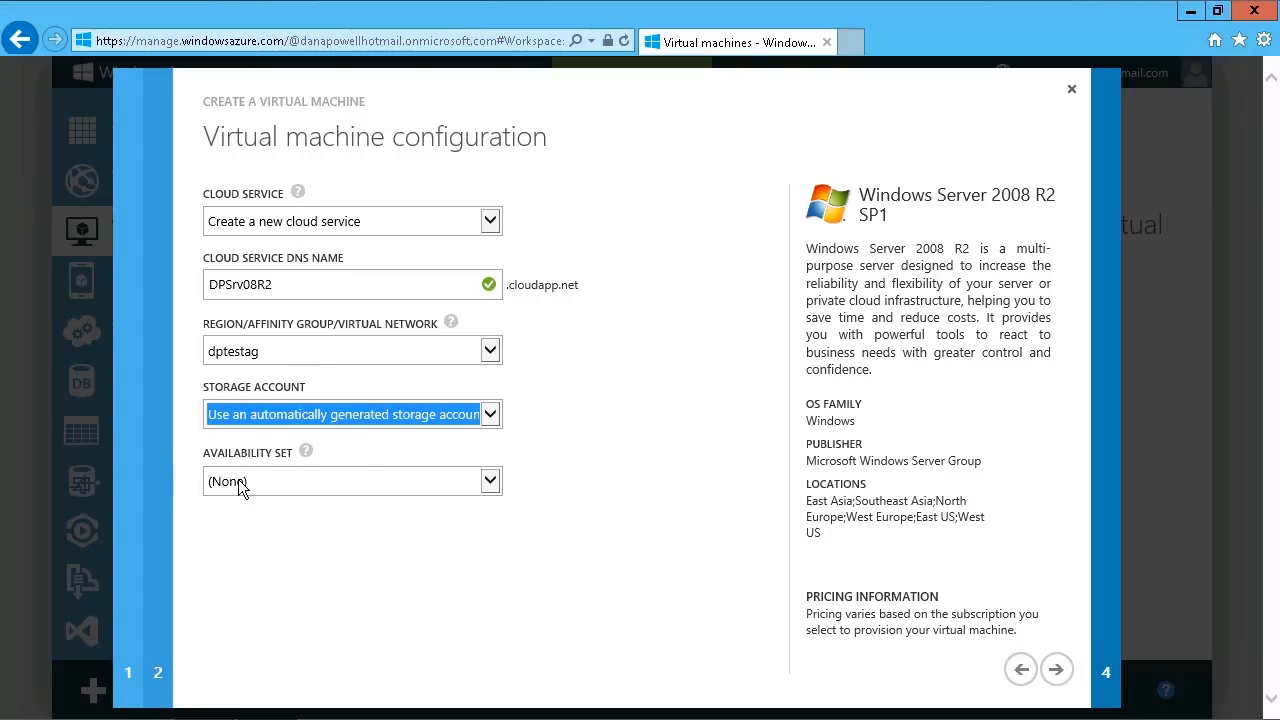
click(365, 495)
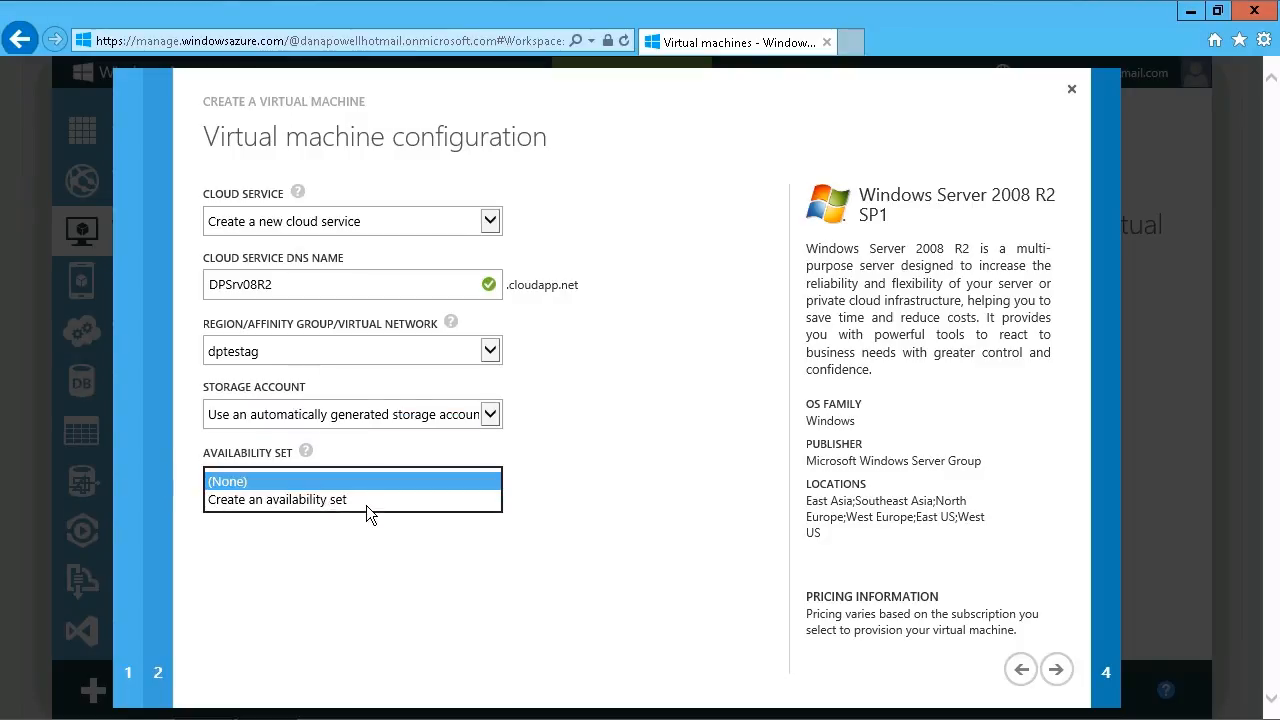
click(631, 486)
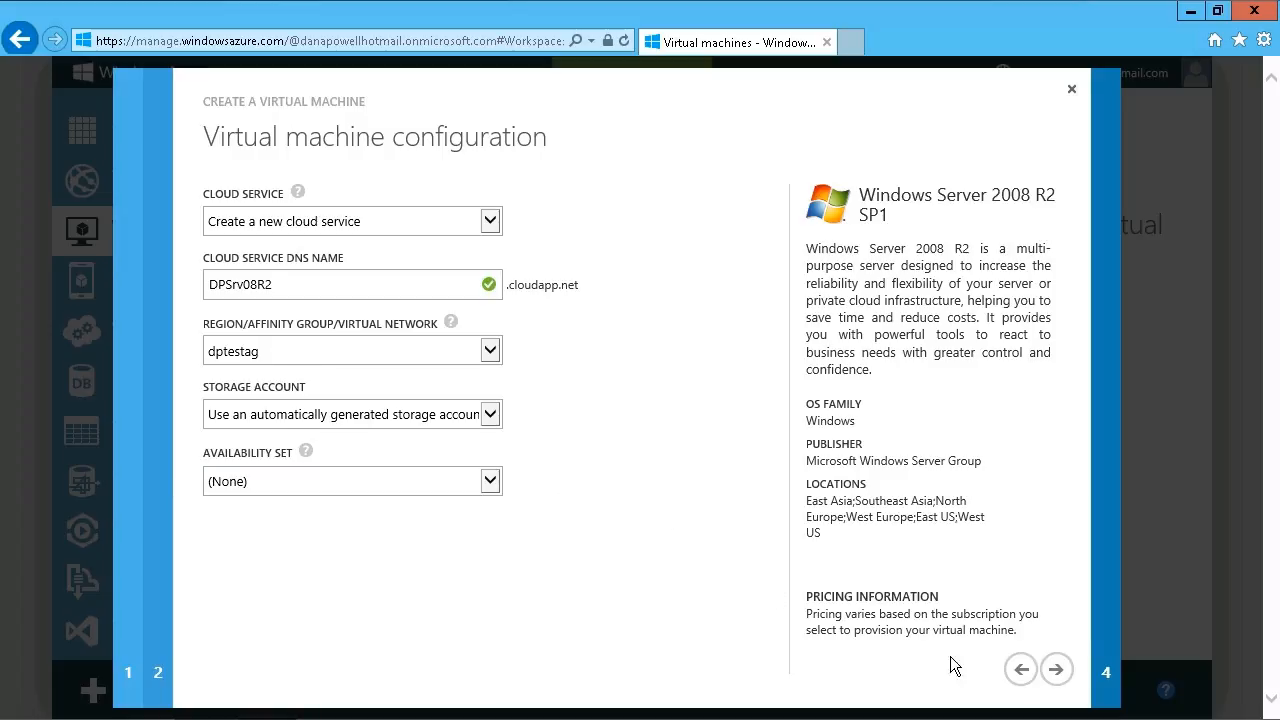
click(1056, 669)
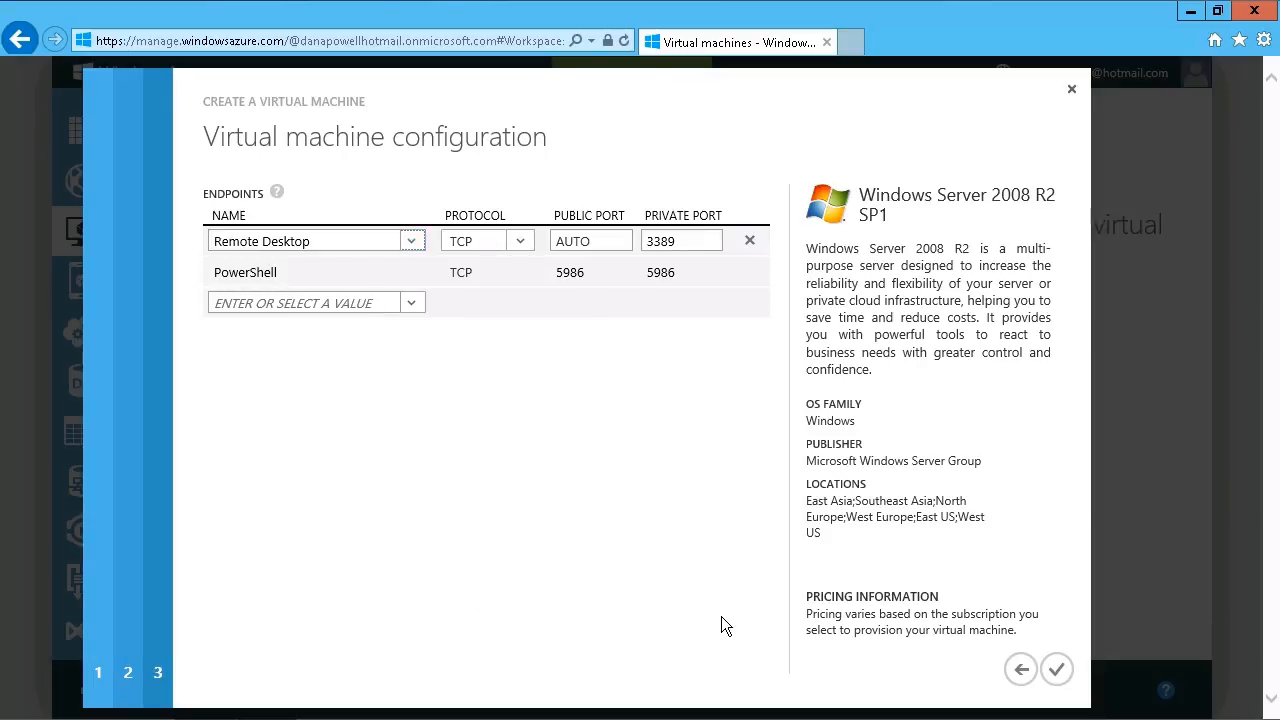
click(1065, 684)
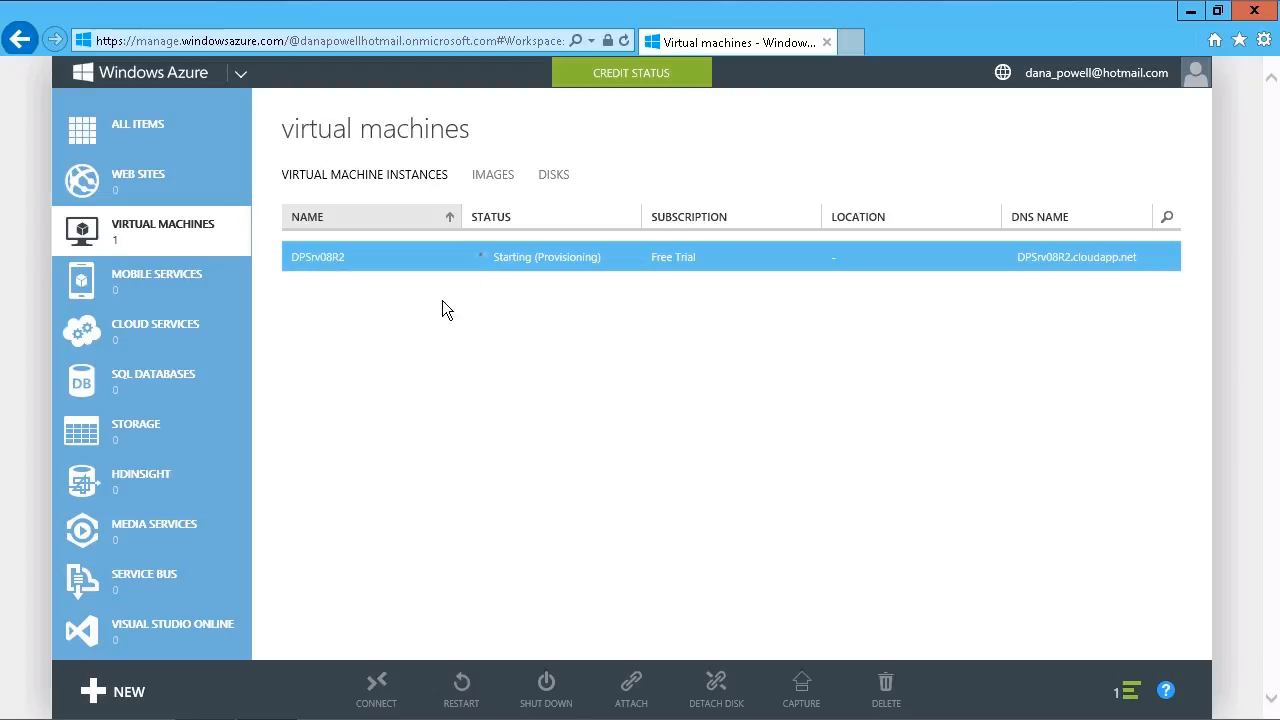
- Check the virtual machine's creation progress, and view the images and disks lists before returning to the virtual machine instances
click(1139, 703)
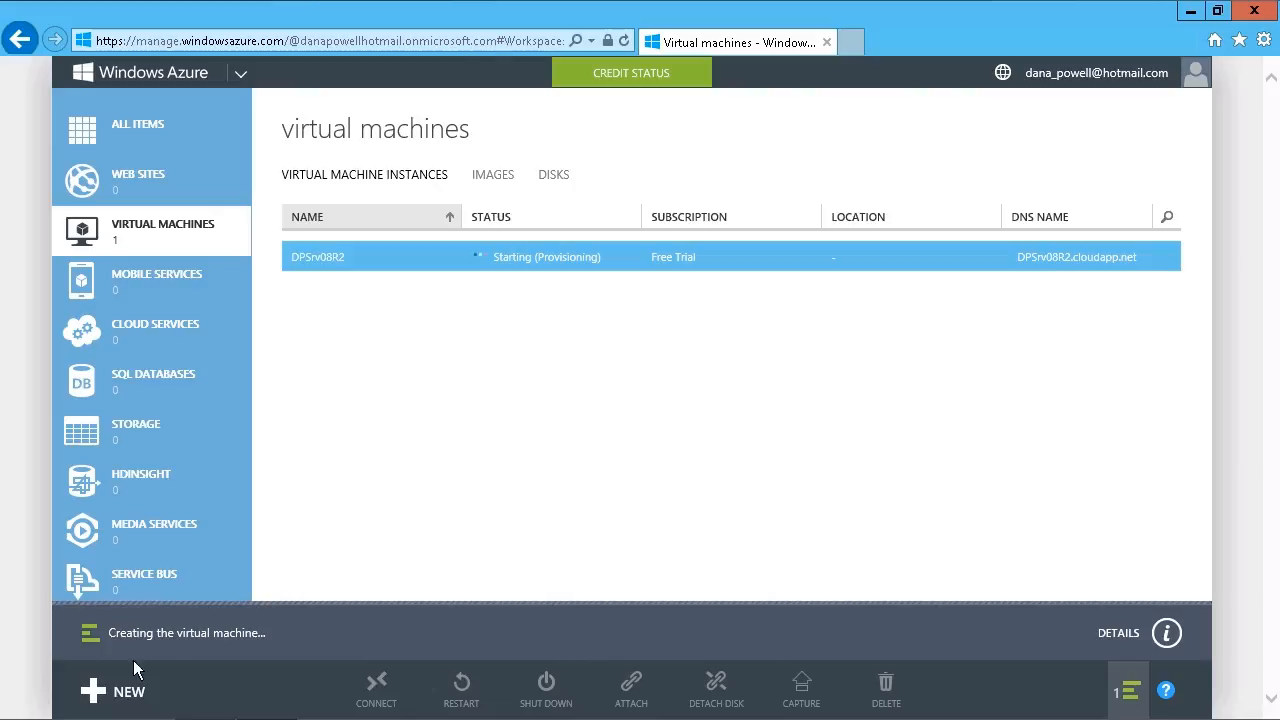
click(1130, 693)
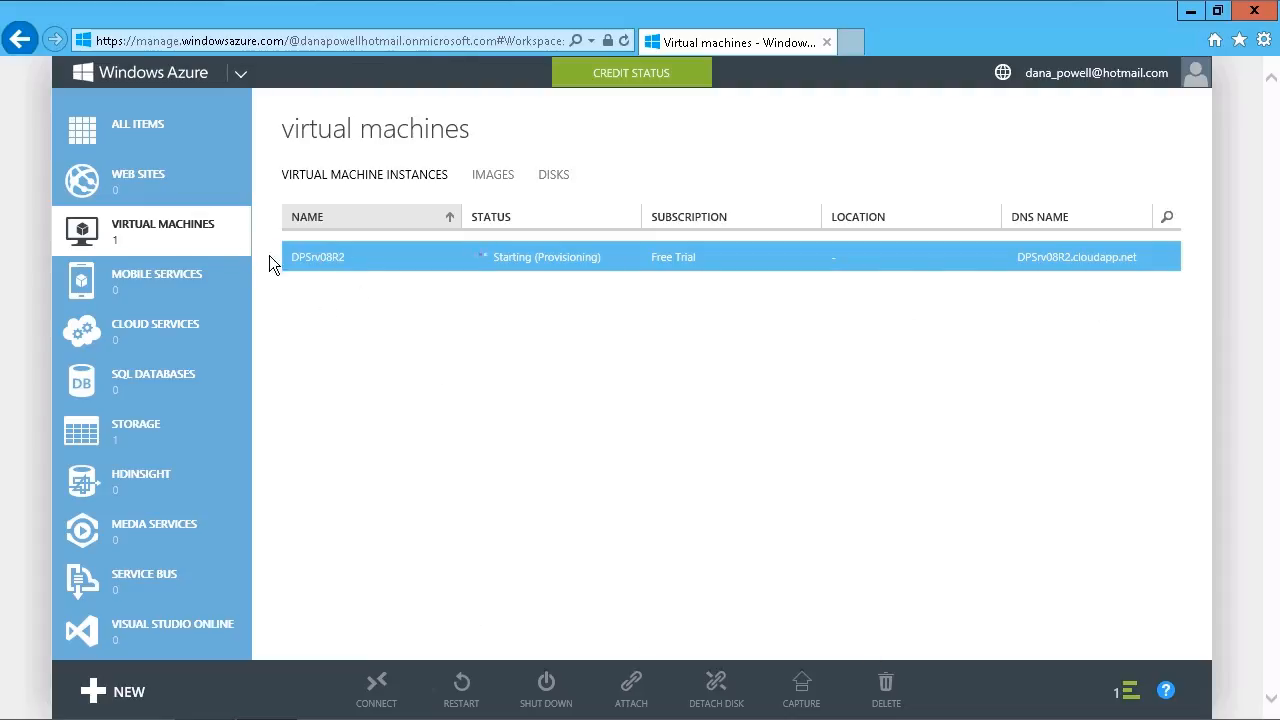
click(509, 182)
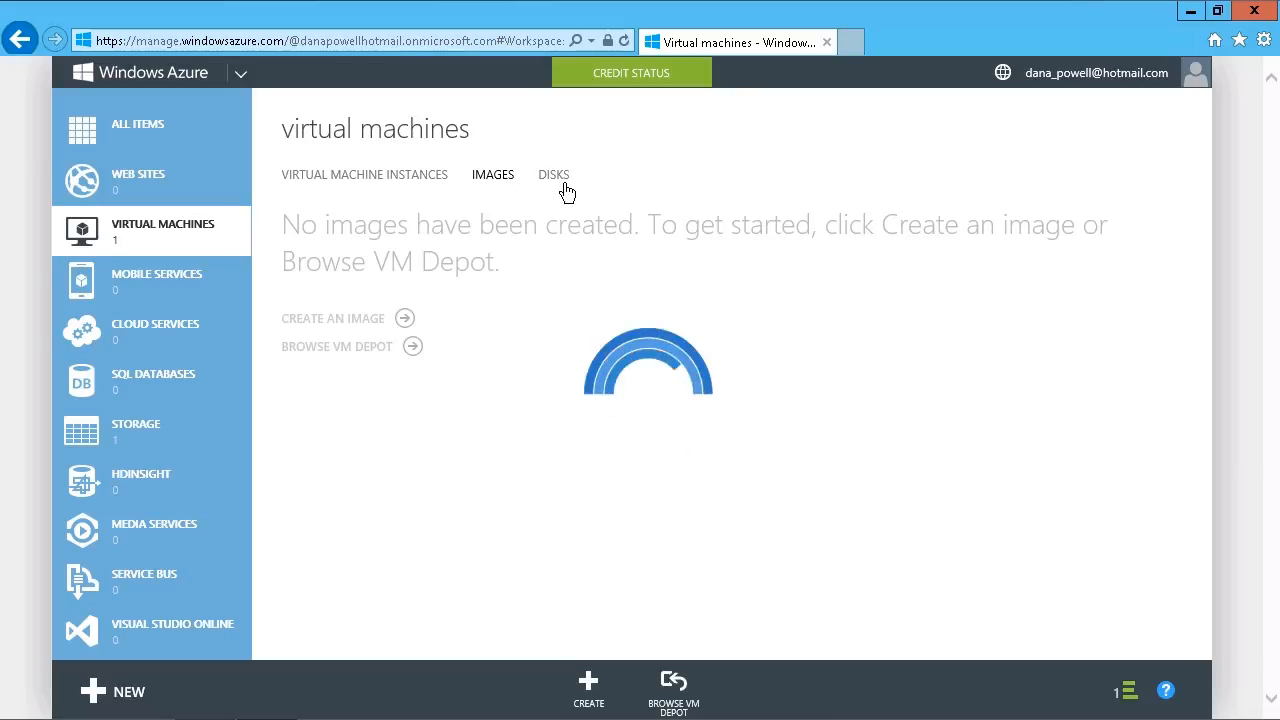
click(555, 178)
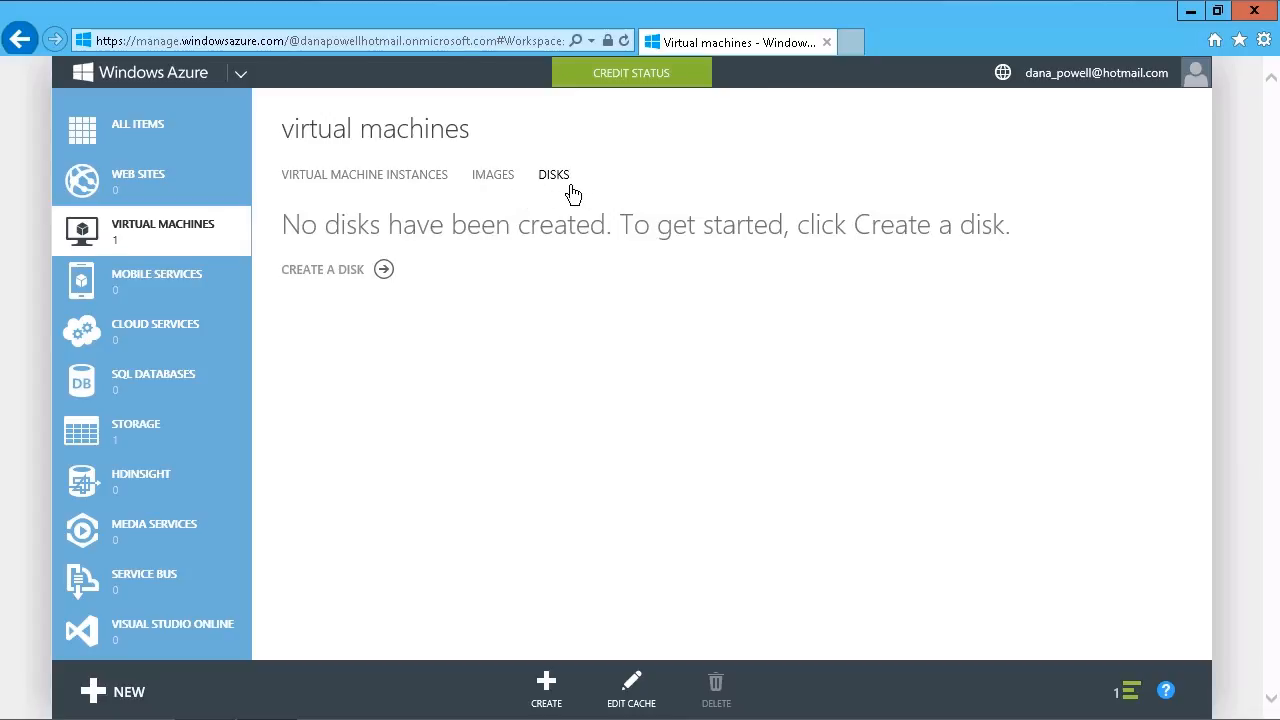
click(366, 186)
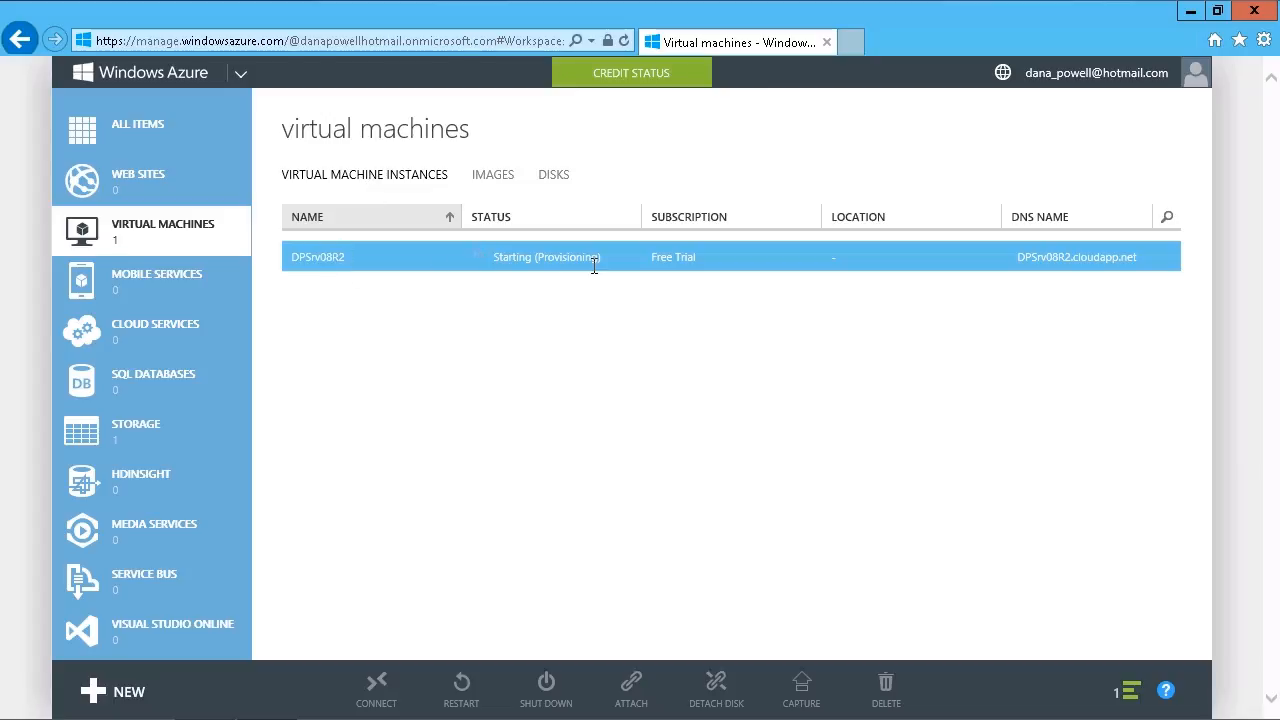
mouse_move(1114, 271)
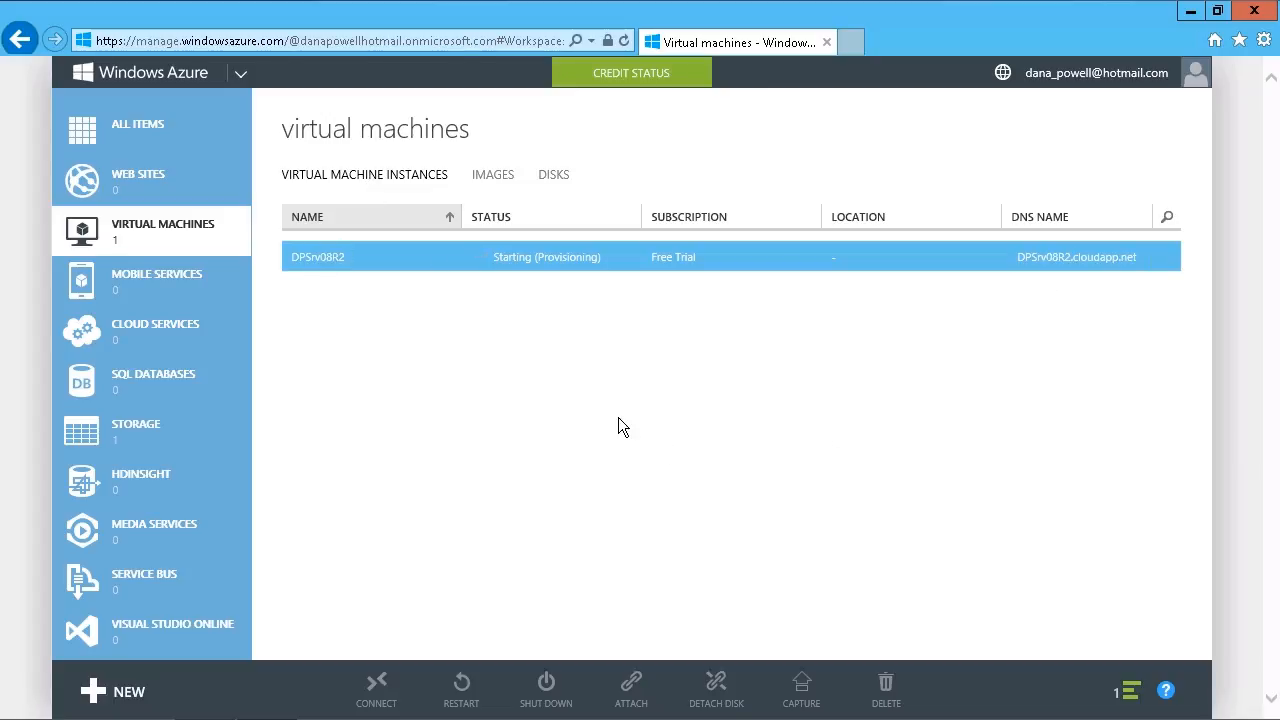